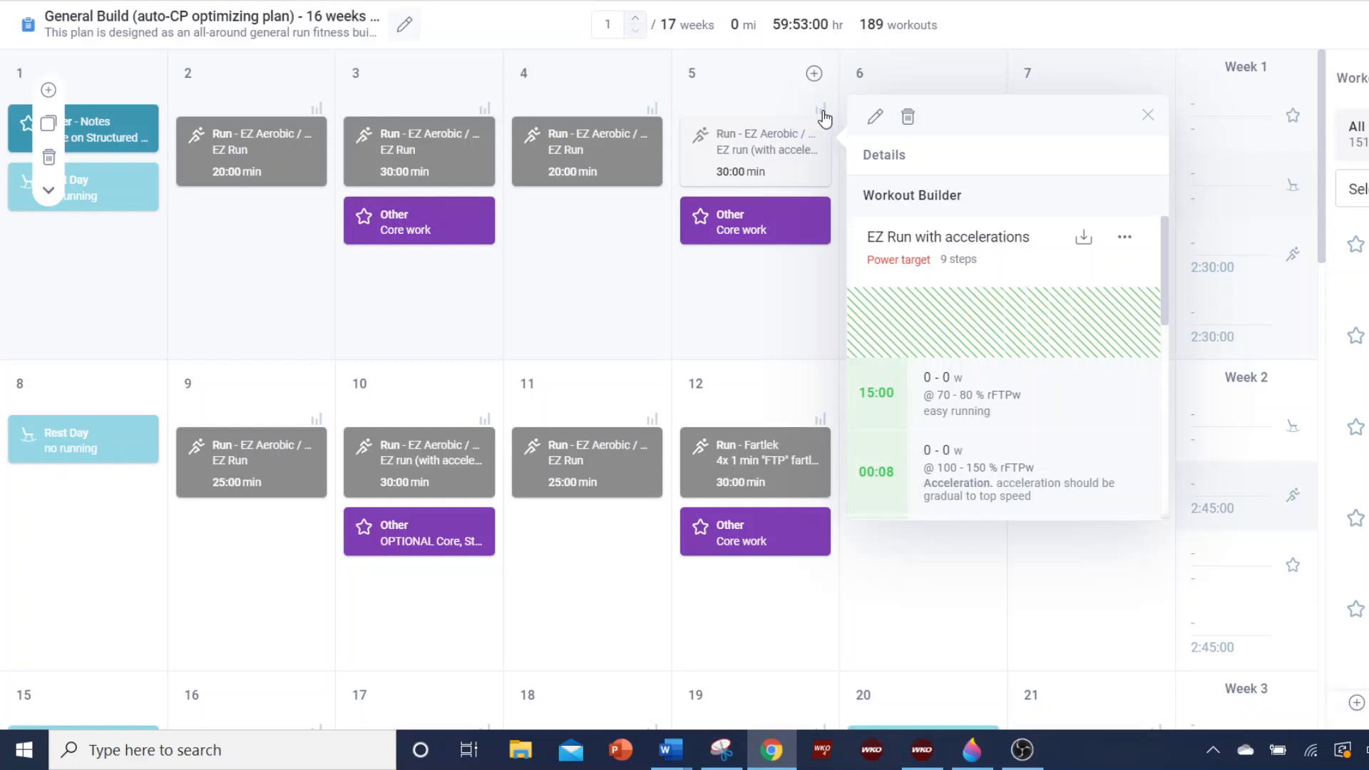
Show the Build Run Workout editor for 'EZ Run with accelerations' with %rFTPw step targets
{"action": "left_click", "coordinate": [950, 255]}
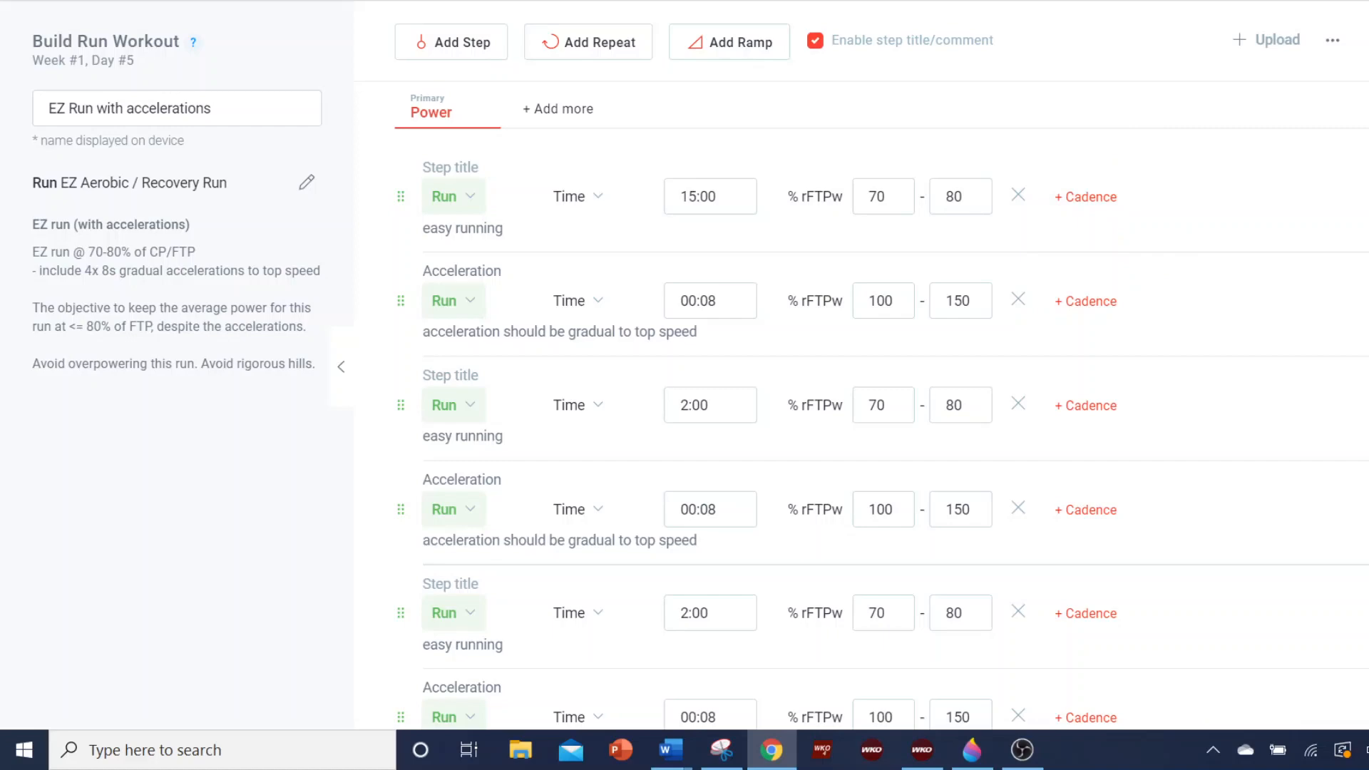
Go to the athlete's Activity Zones page showing run power zones from rFTPw 379 W
{"action": "key", "text": "ctrl+Tab"}
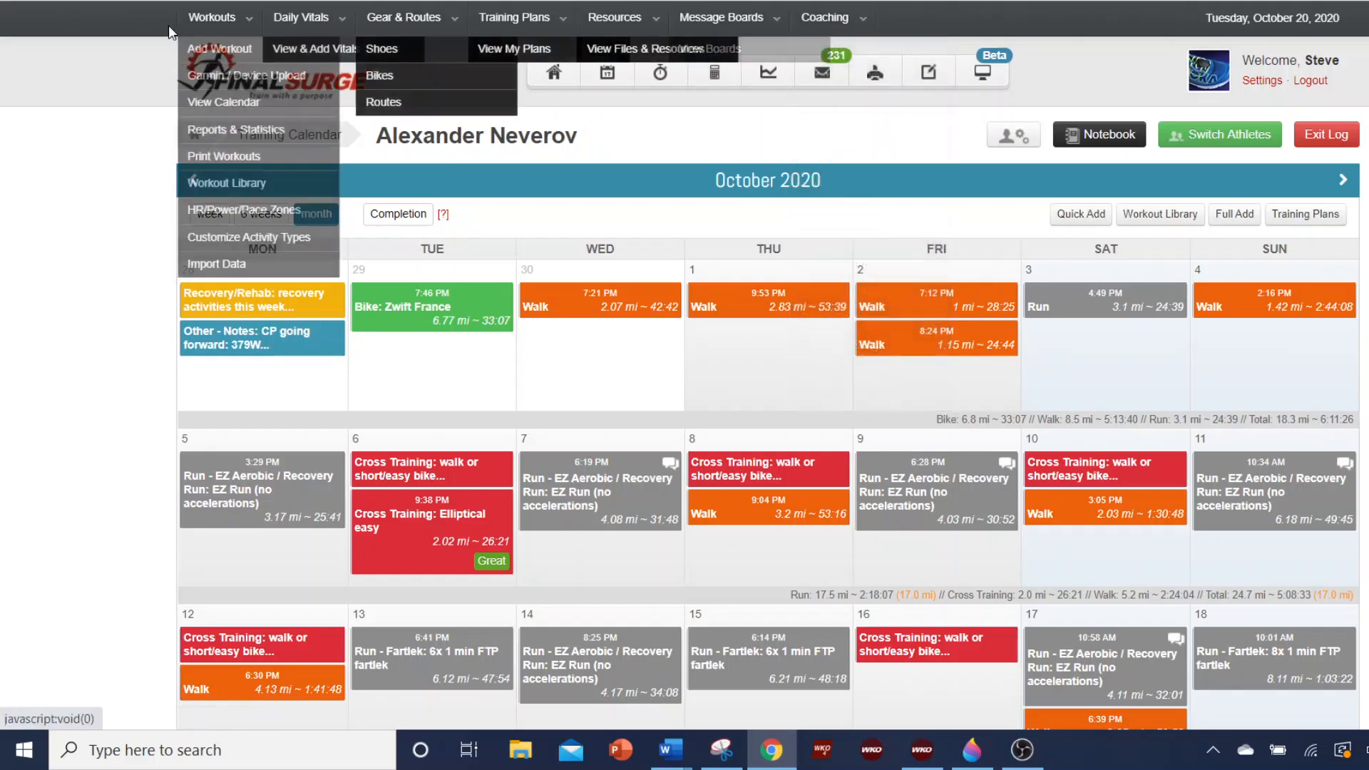
{"action": "mouse_move", "coordinate": [218, 18]}
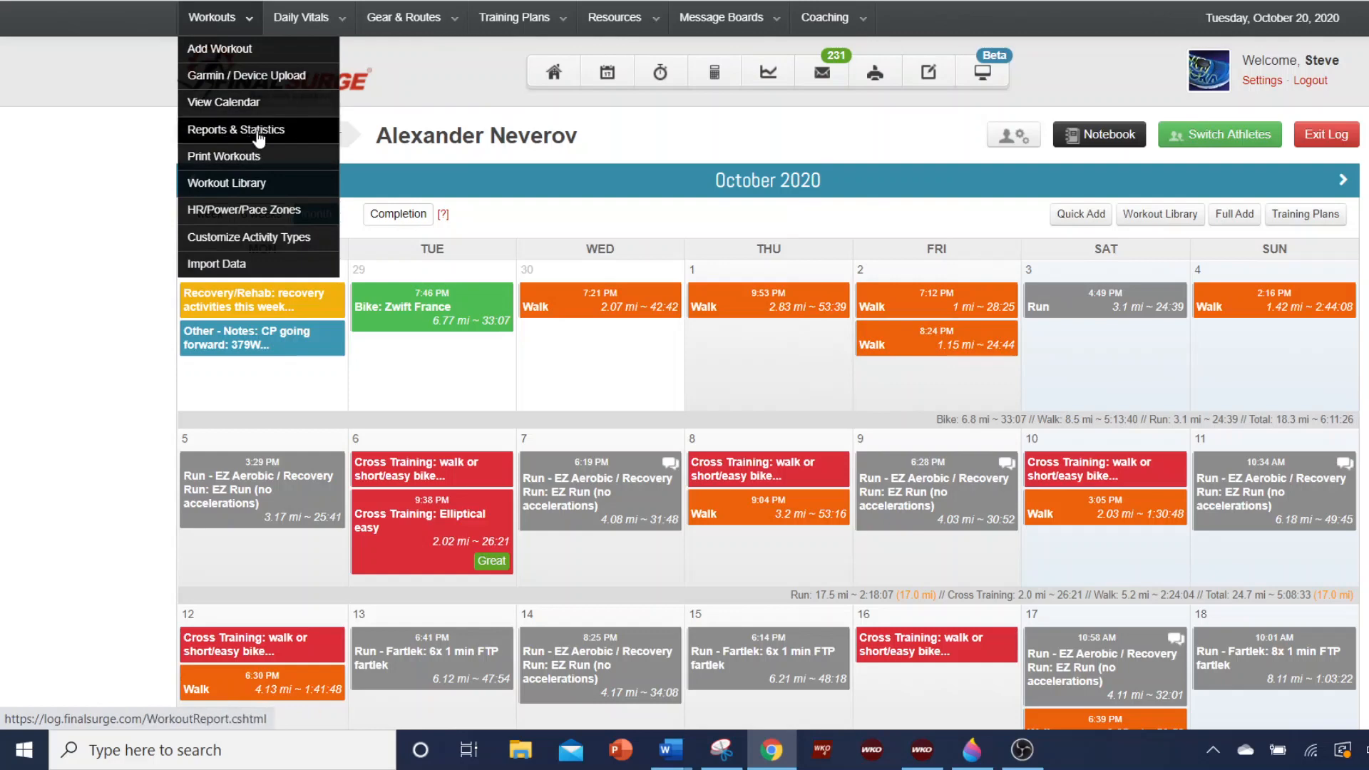
{"action": "left_click", "coordinate": [219, 210]}
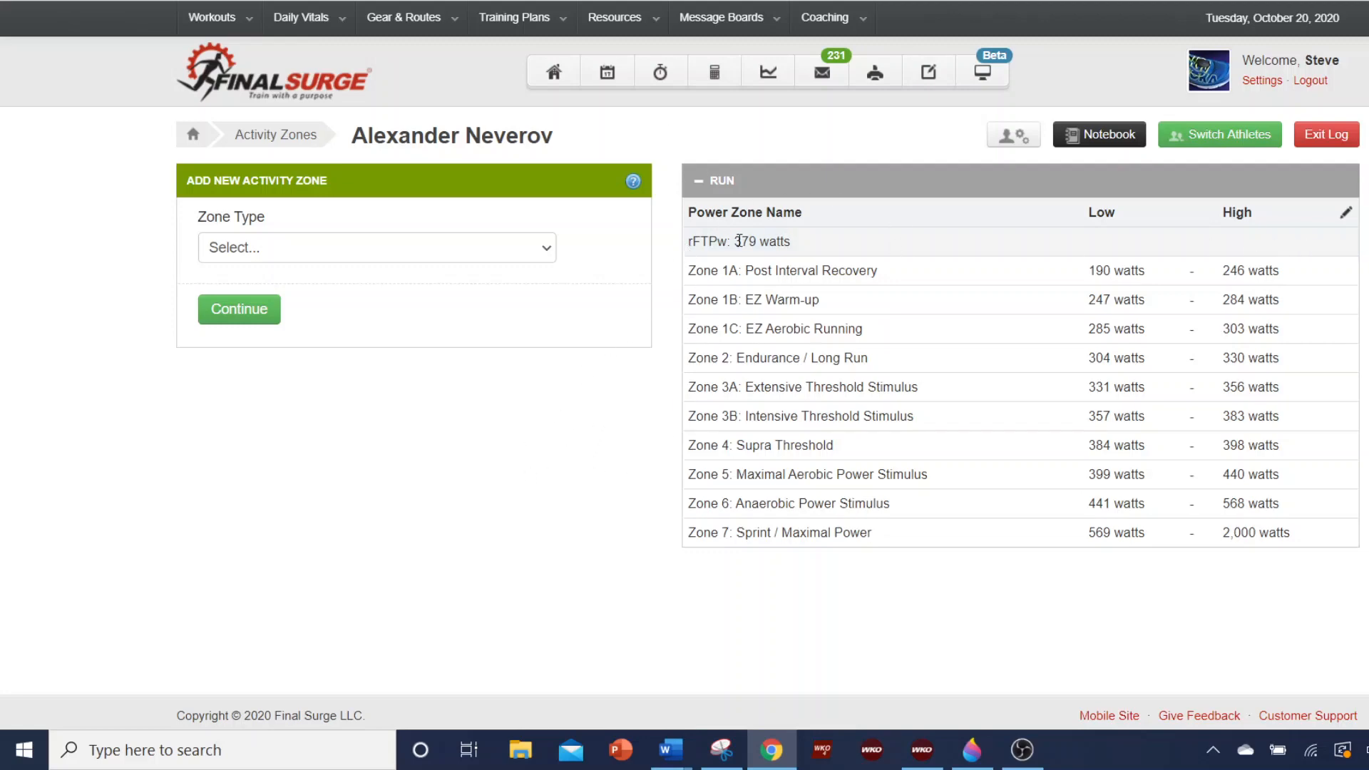
{"action": "left_click", "coordinate": [549, 251]}
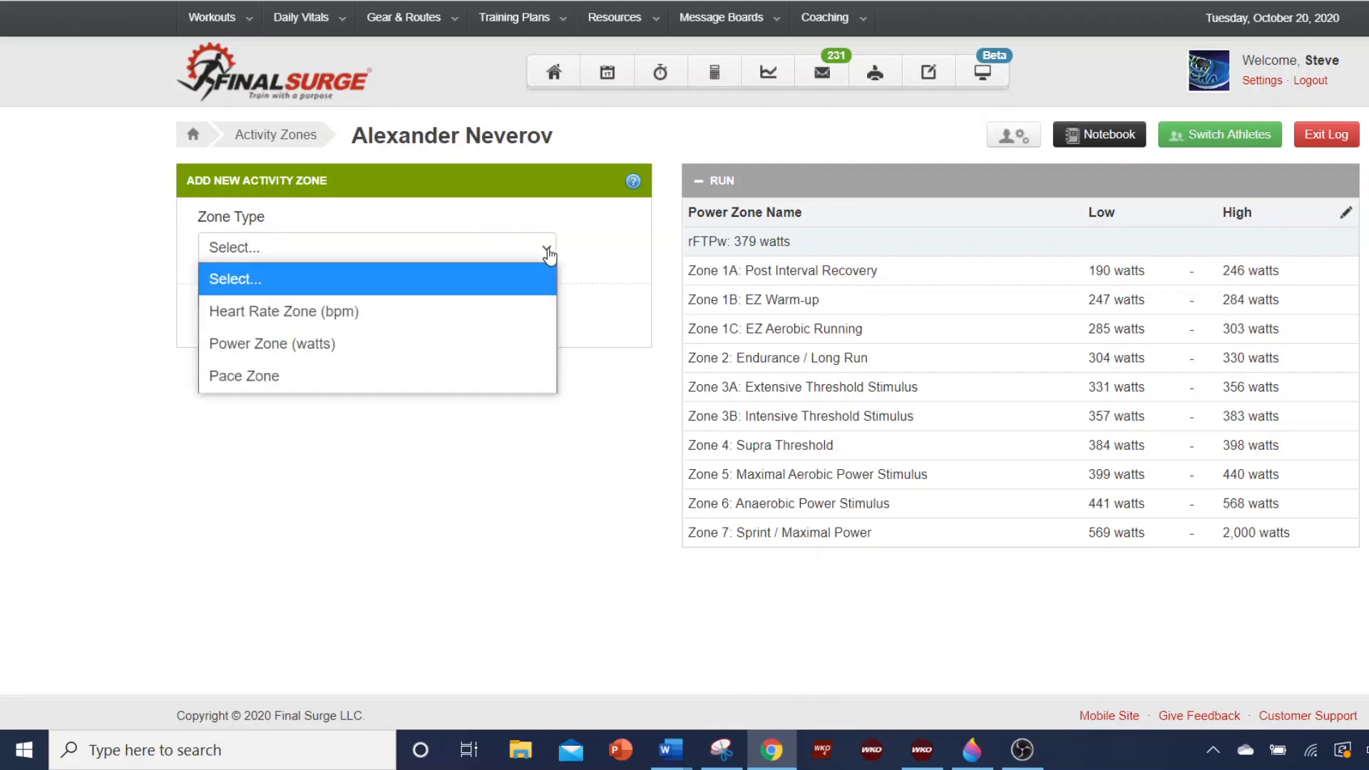
{"action": "left_click", "coordinate": [301, 344]}
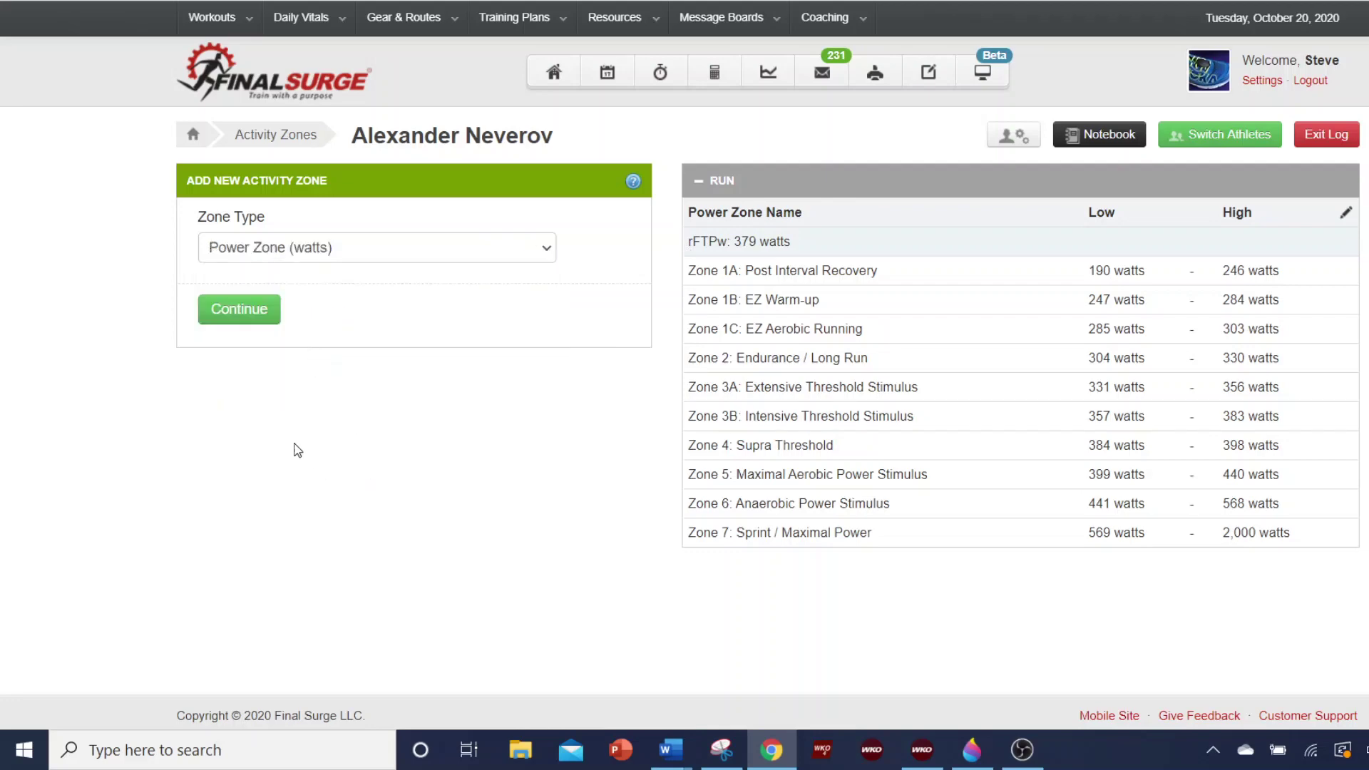
{"action": "left_click", "coordinate": [238, 311]}
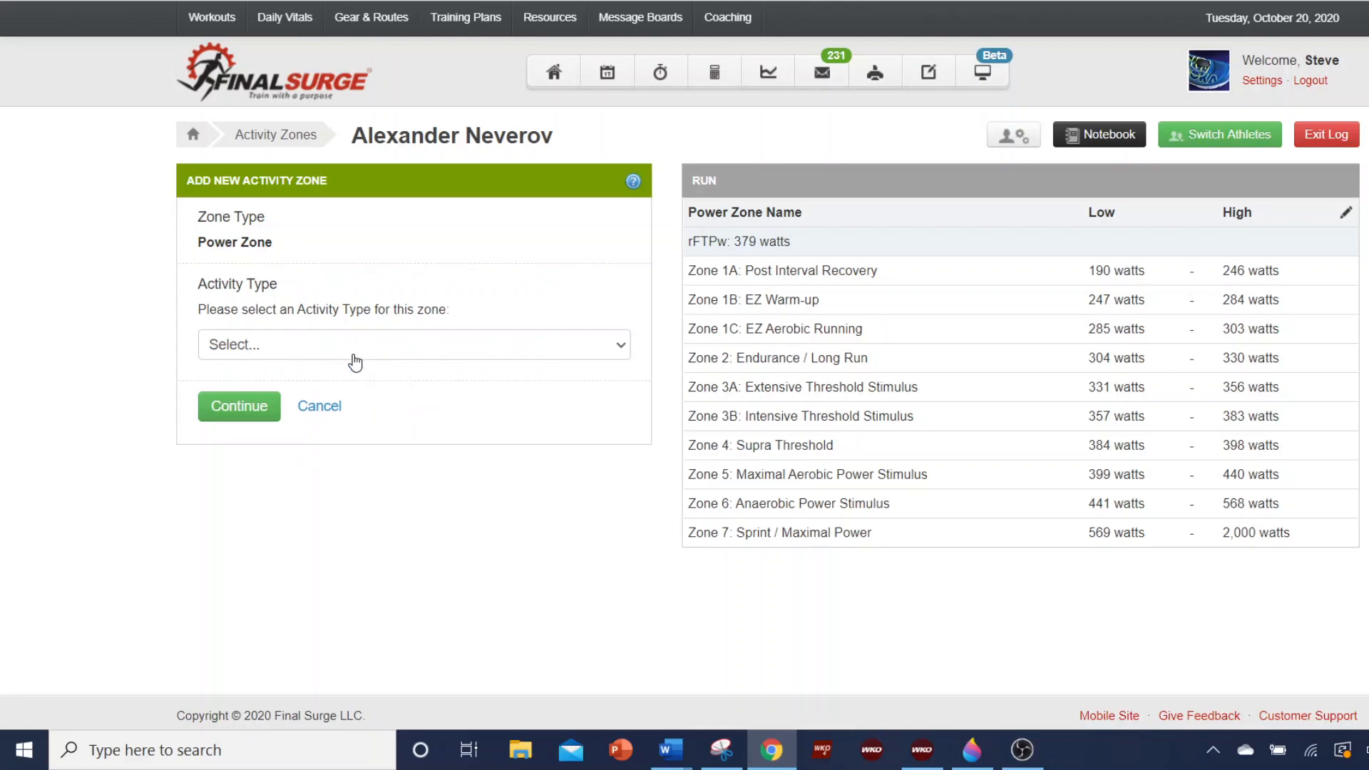
{"action": "left_click", "coordinate": [631, 344]}
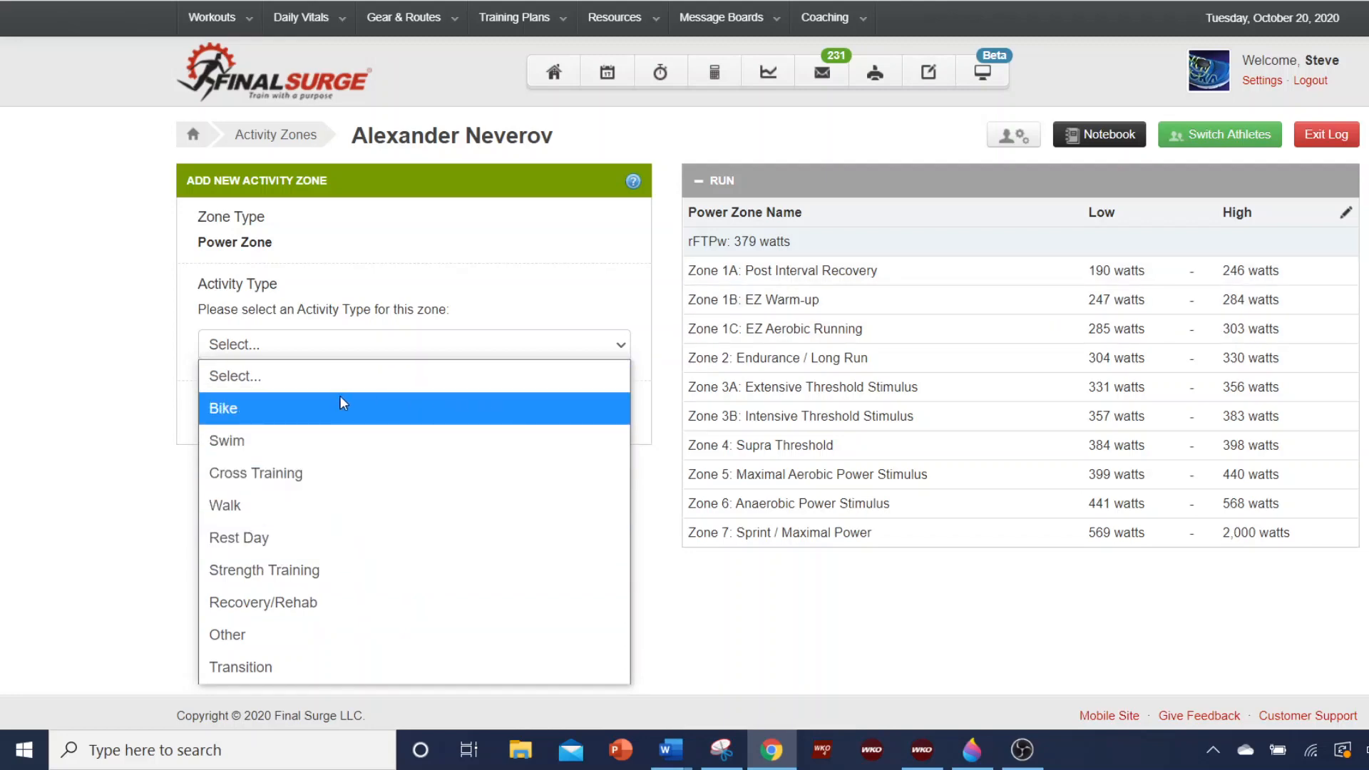
{"action": "left_click", "coordinate": [274, 418]}
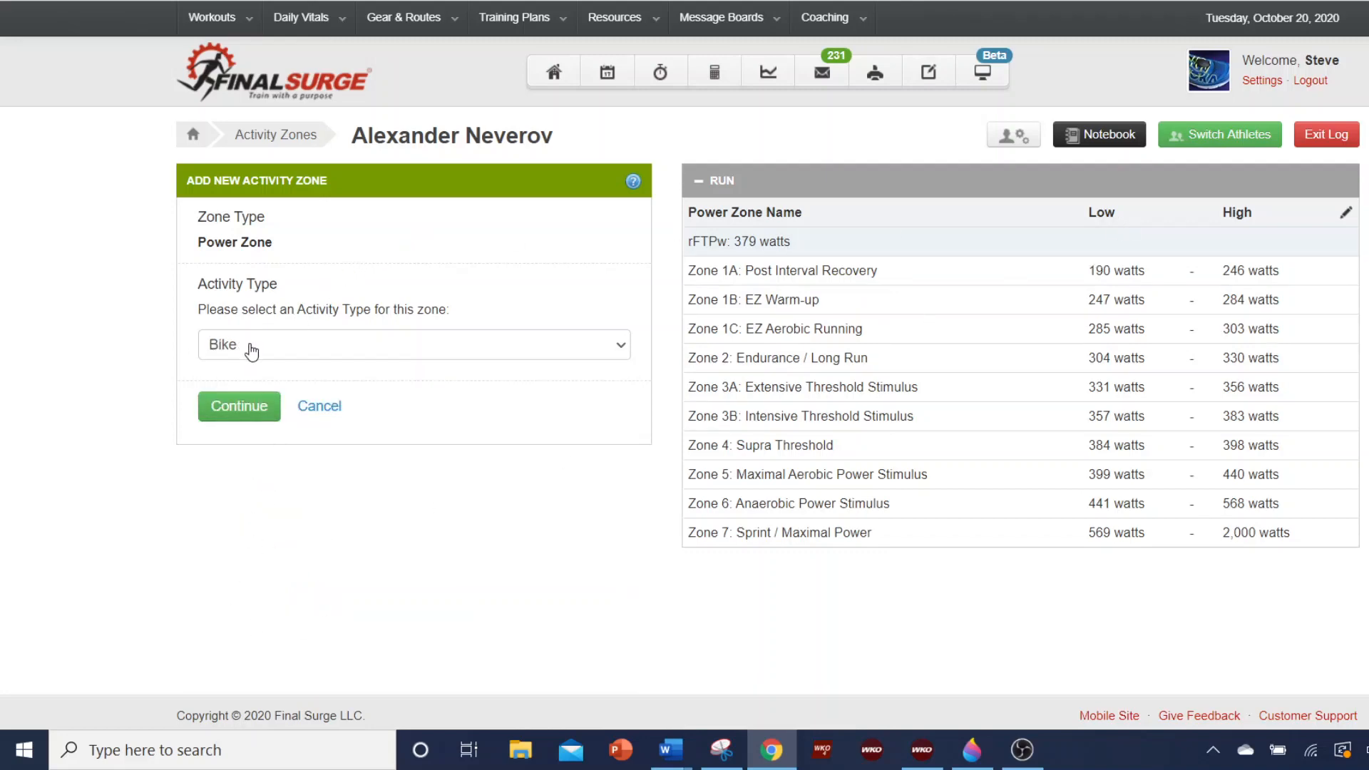
{"action": "left_click", "coordinate": [620, 344]}
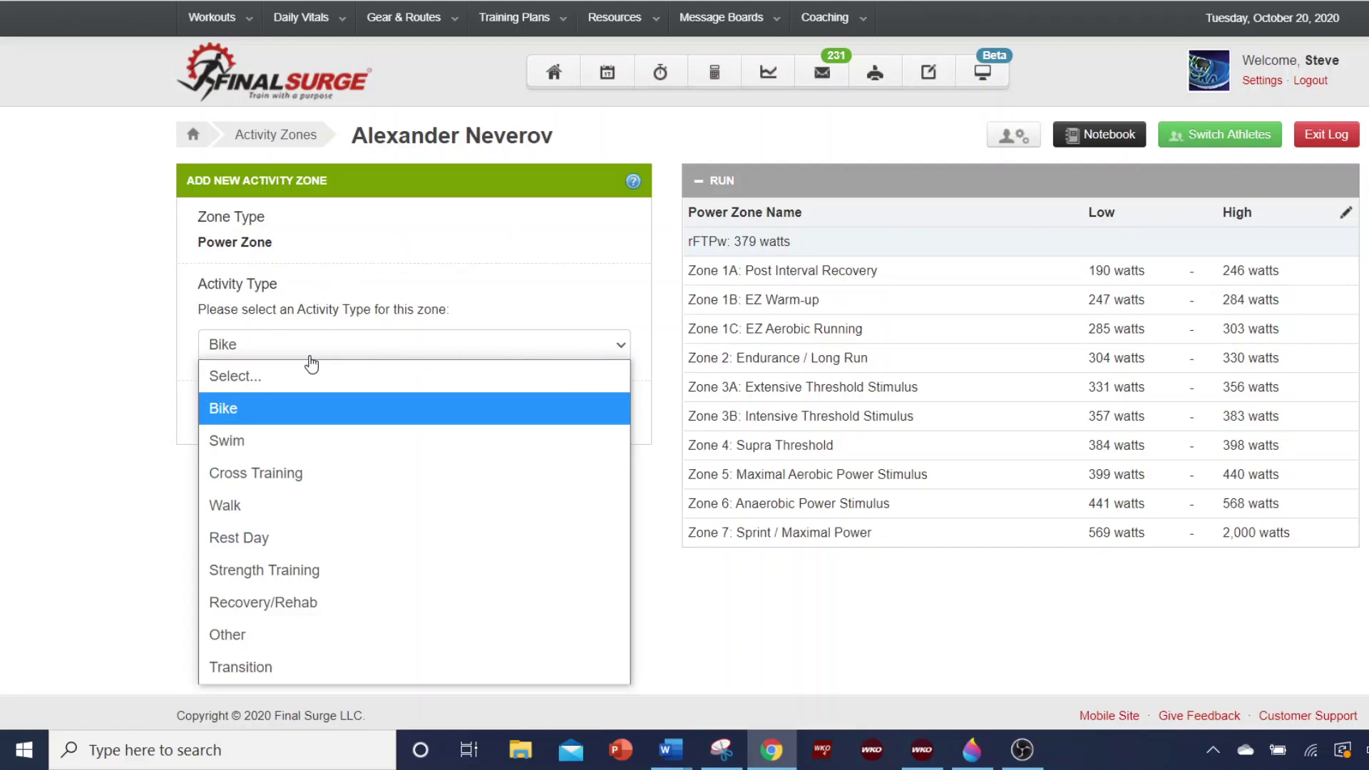
{"action": "left_click", "coordinate": [259, 408]}
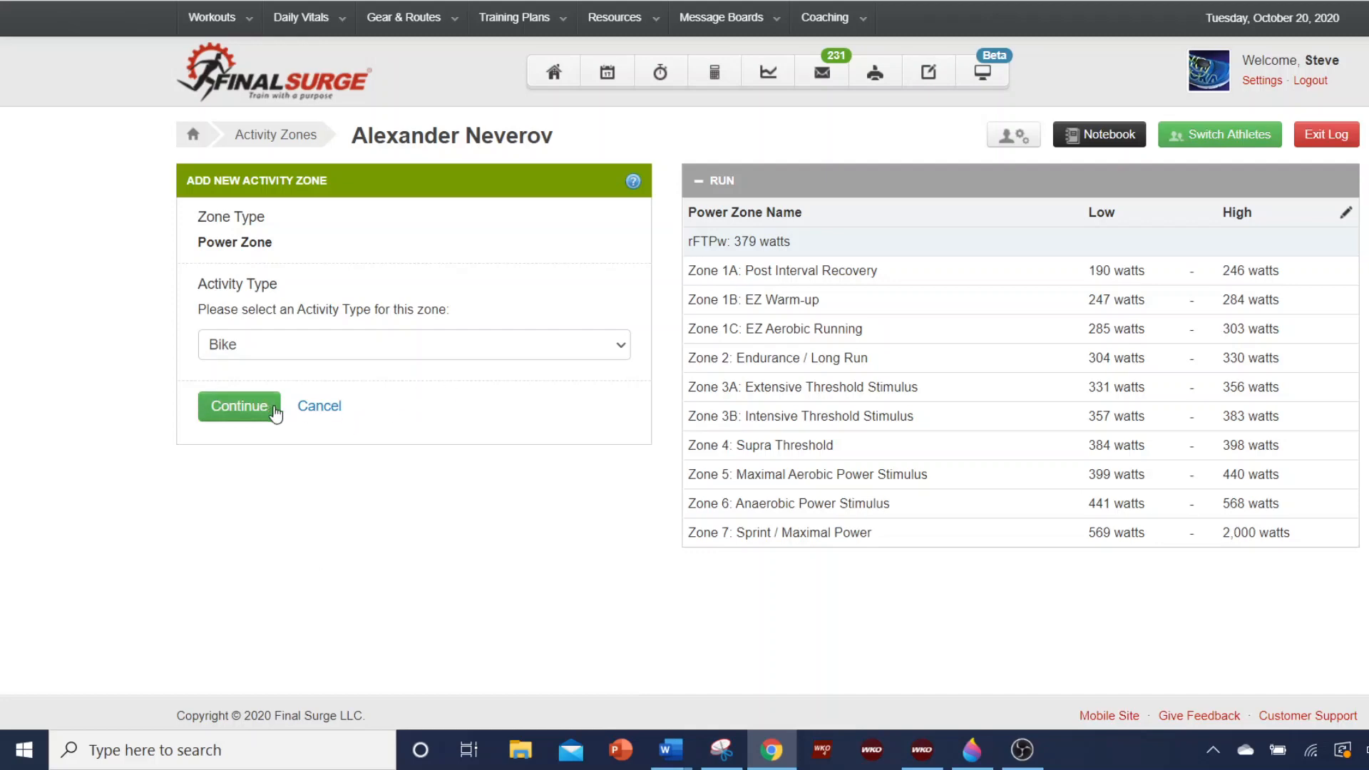
{"action": "left_click", "coordinate": [240, 407]}
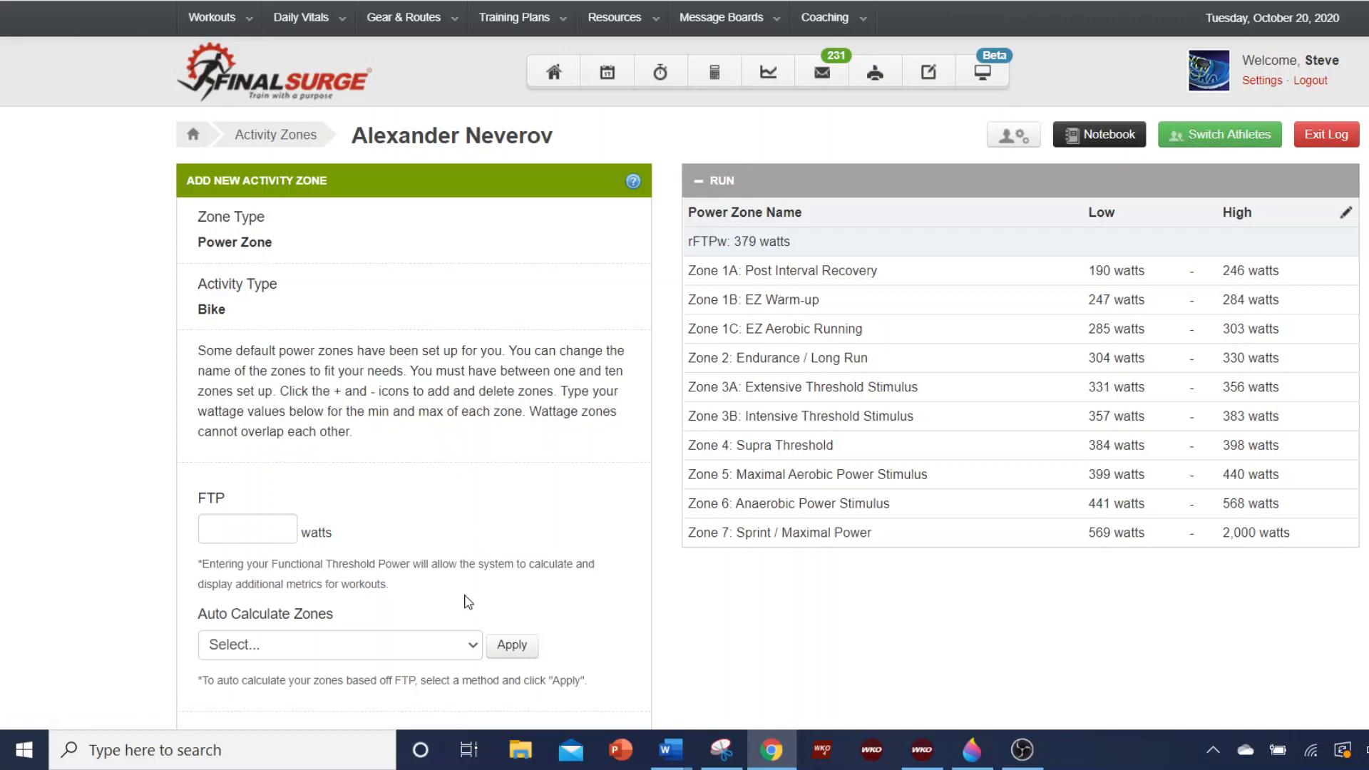
{"action": "left_click", "coordinate": [466, 649]}
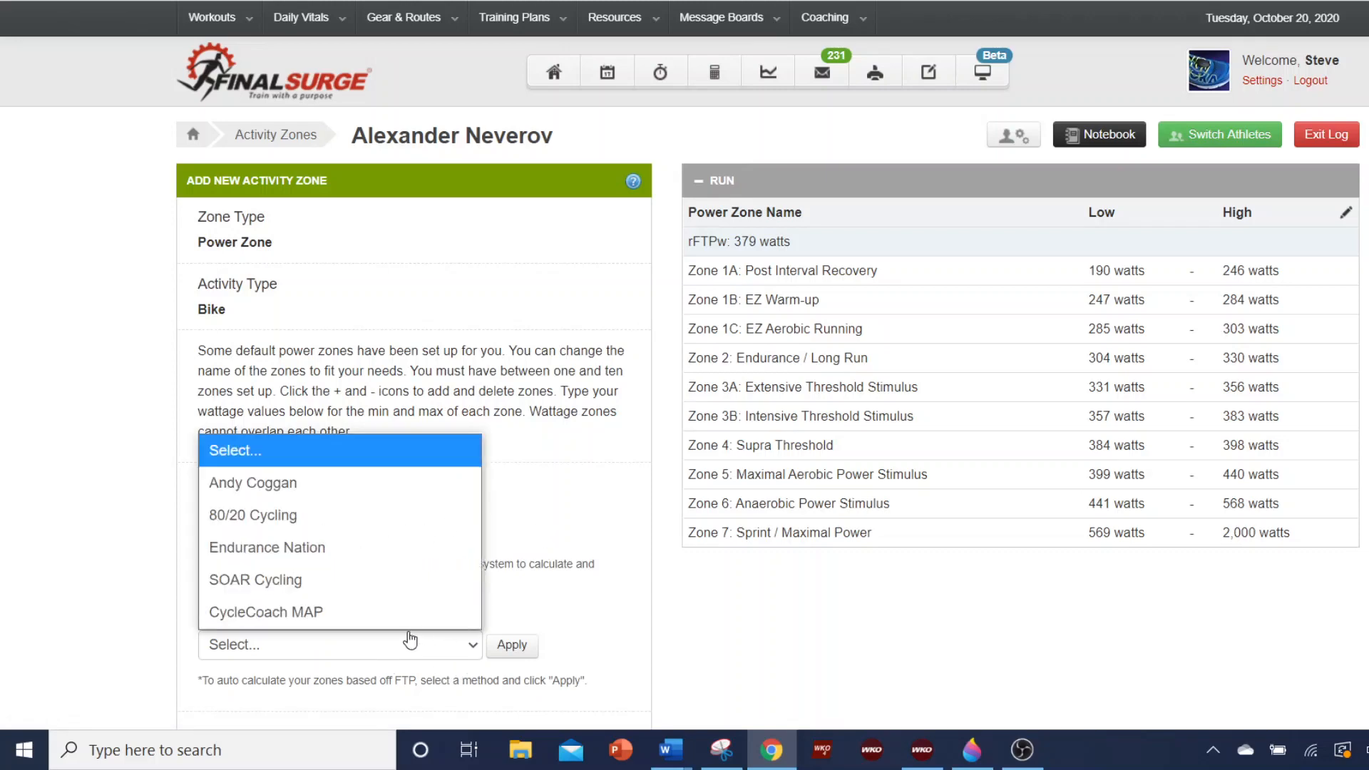
{"action": "left_click", "coordinate": [579, 441]}
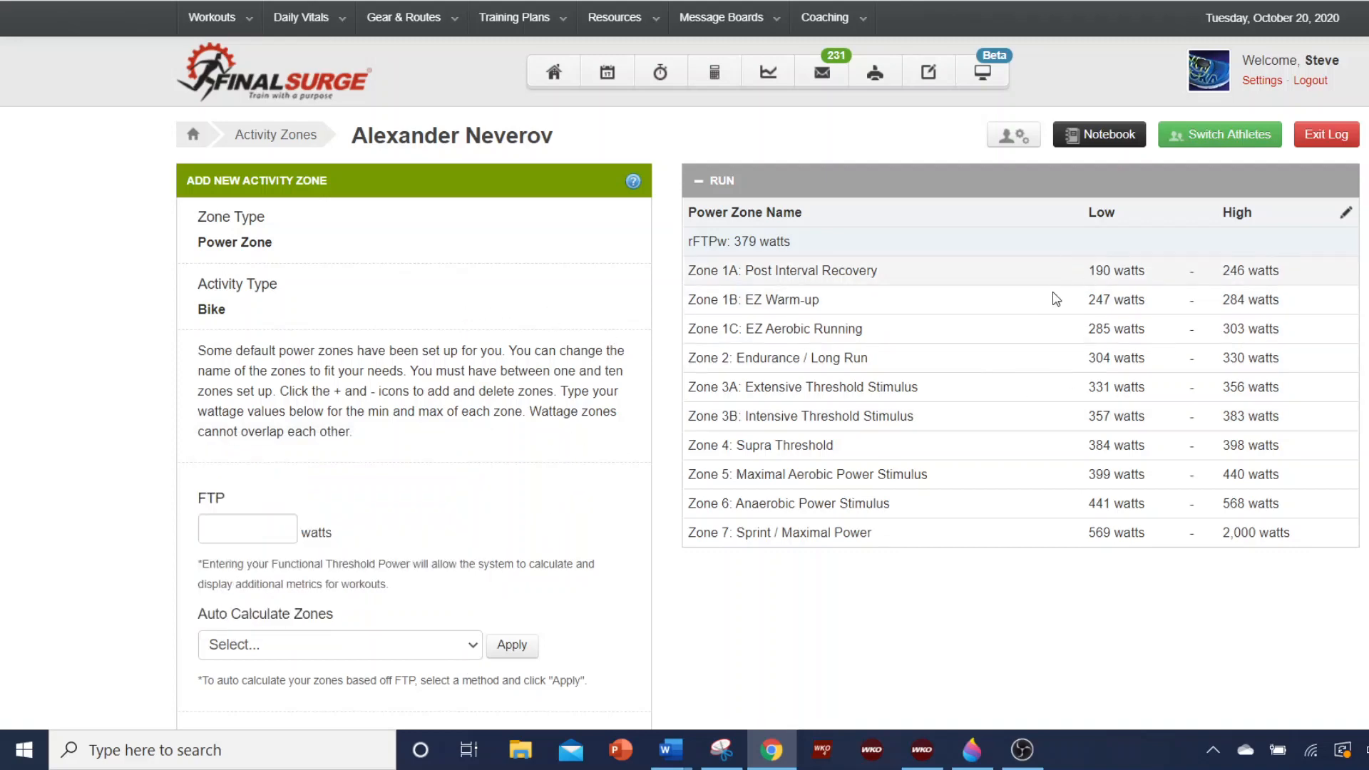
{"action": "scroll", "coordinate": [599, 513], "scroll_direction": "down", "scroll_amount": 5}
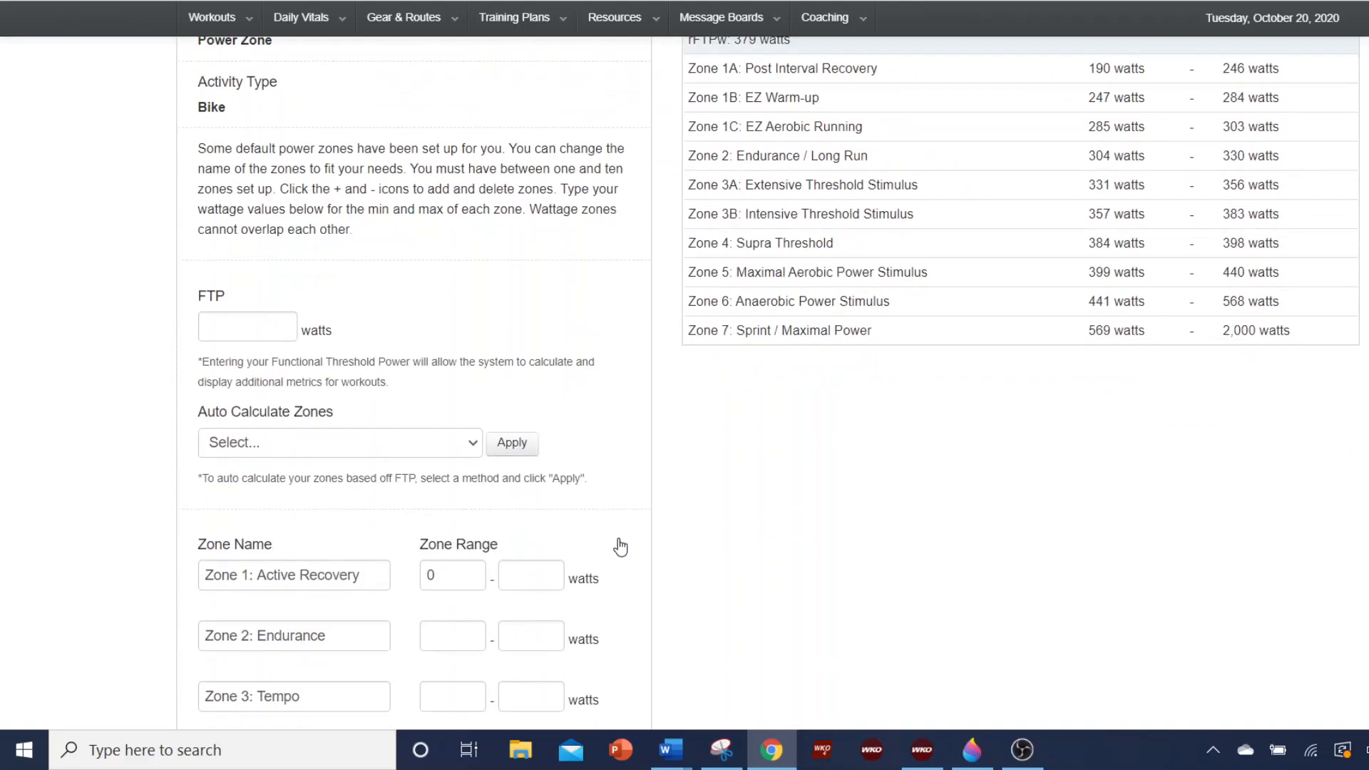
{"action": "scroll", "coordinate": [599, 557], "scroll_direction": "down", "scroll_amount": 5}
{"action": "scroll", "coordinate": [536, 578], "scroll_direction": "down", "scroll_amount": 3}
{"action": "left_click", "coordinate": [330, 607]}
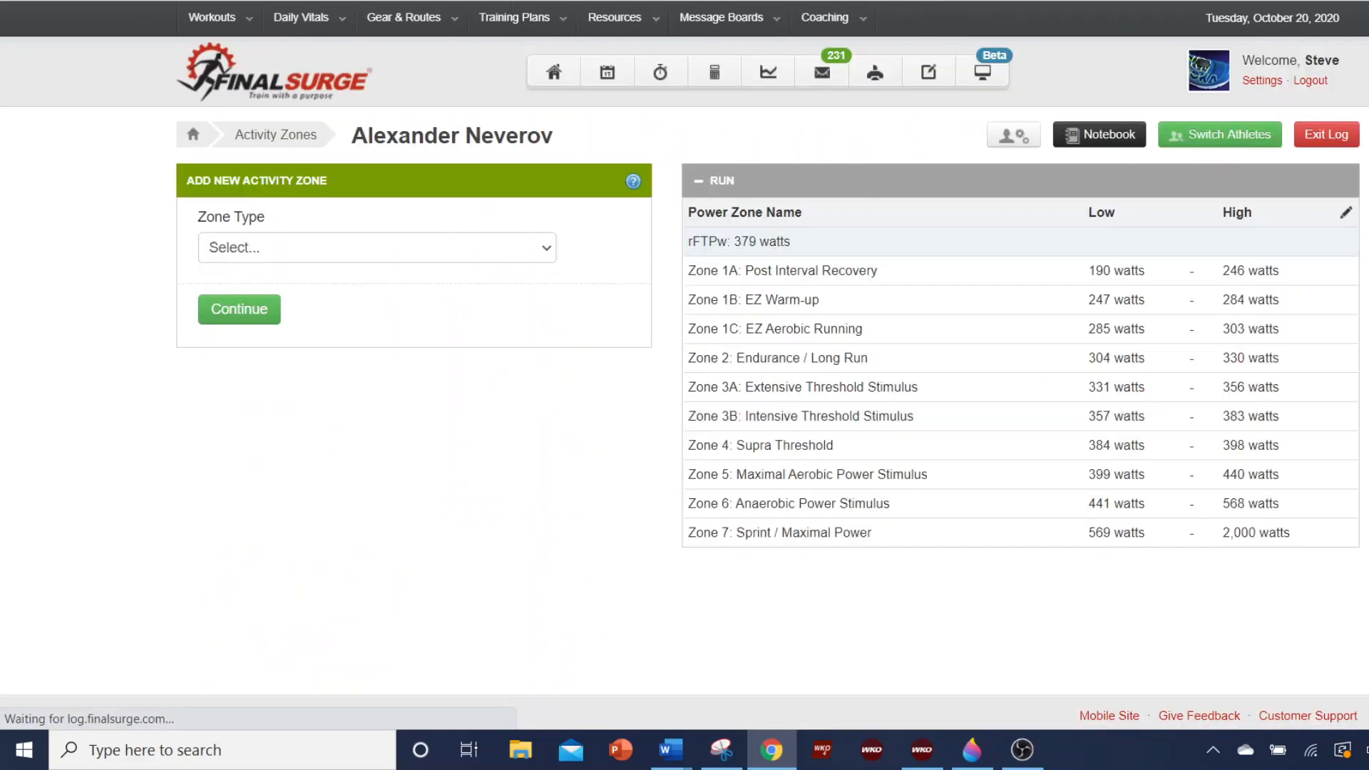
{"action": "left_click", "coordinate": [1348, 216]}
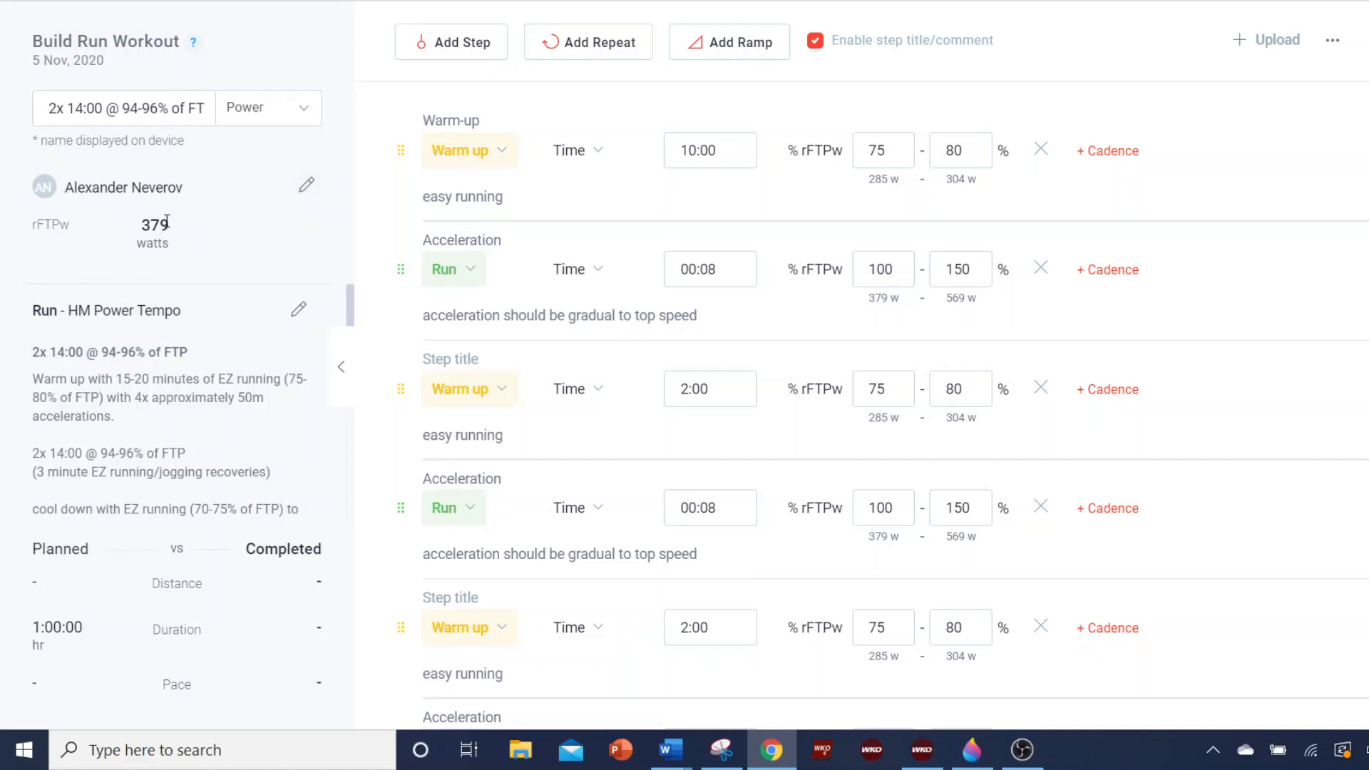
{"action": "left_click", "coordinate": [306, 187]}
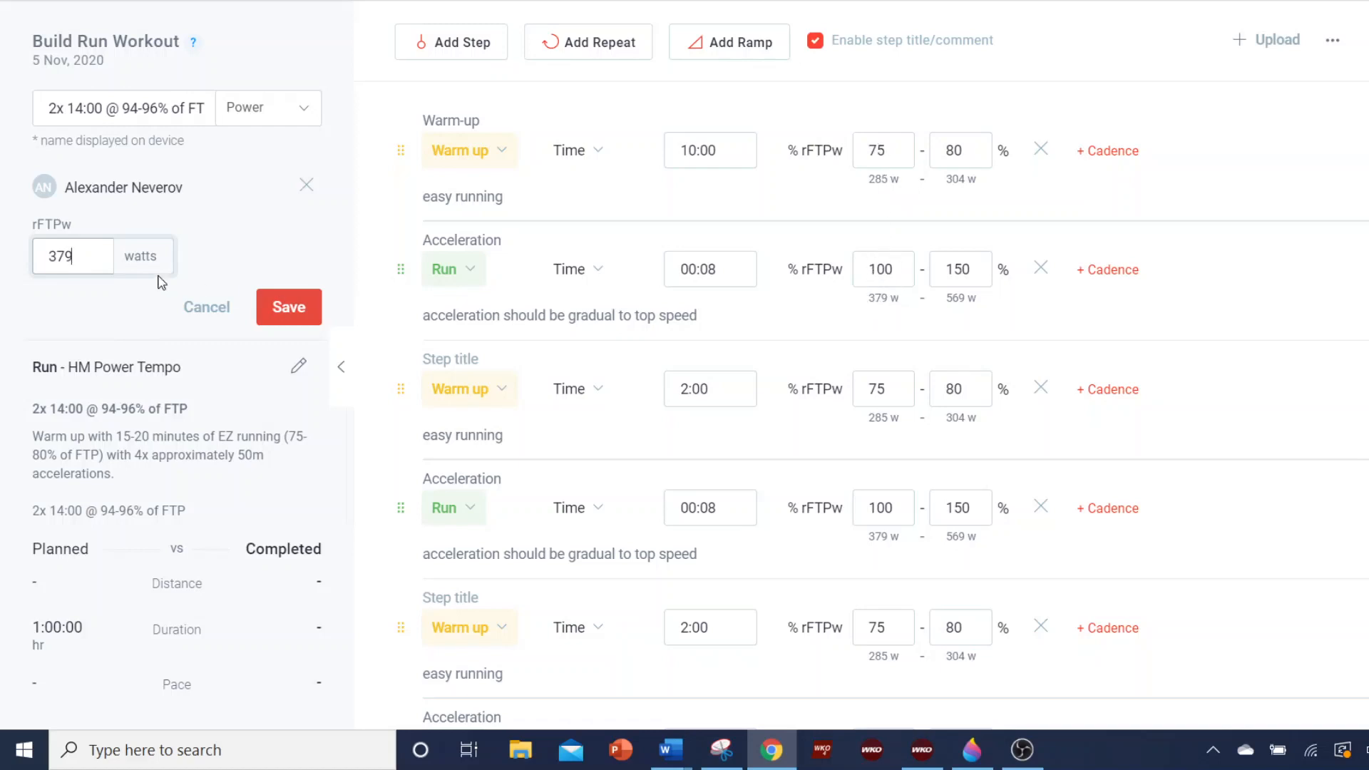
{"action": "left_click_drag", "start_coordinate": [90, 255], "coordinate": [35, 256]}
{"action": "type", "text": "310"}
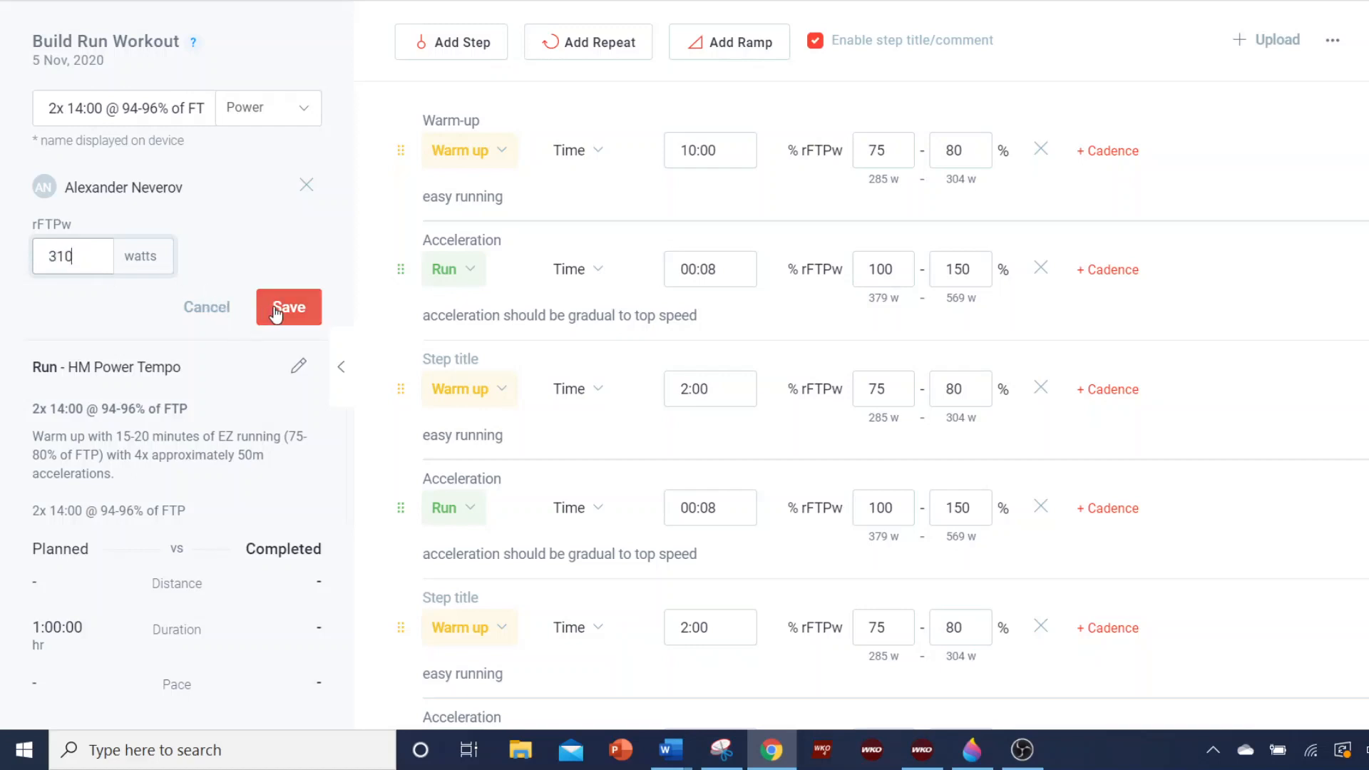
{"action": "left_click", "coordinate": [289, 308]}
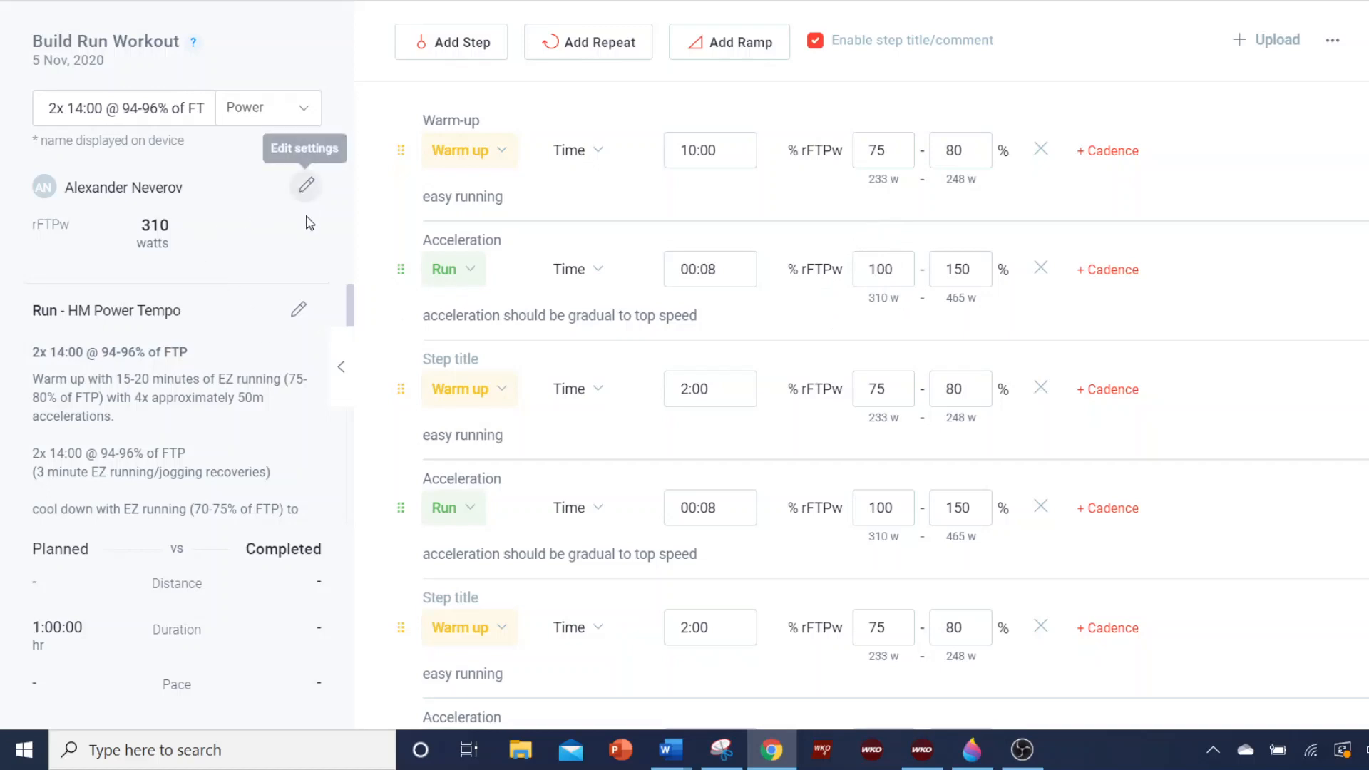
{"action": "left_click", "coordinate": [306, 186]}
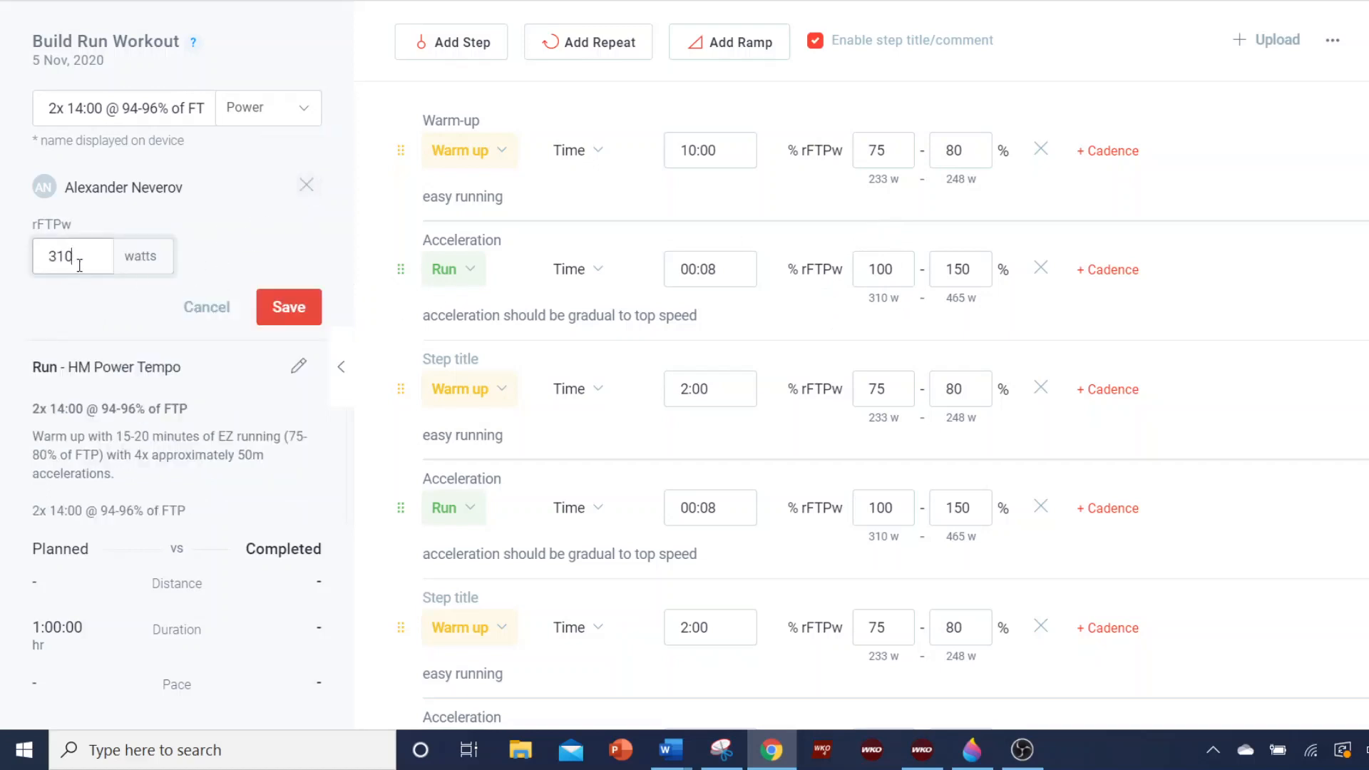
{"action": "key", "text": "BackSpace"}
{"action": "key", "text": "BackSpace"}
{"action": "type", "text": "79"}
{"action": "left_click", "coordinate": [280, 310]}
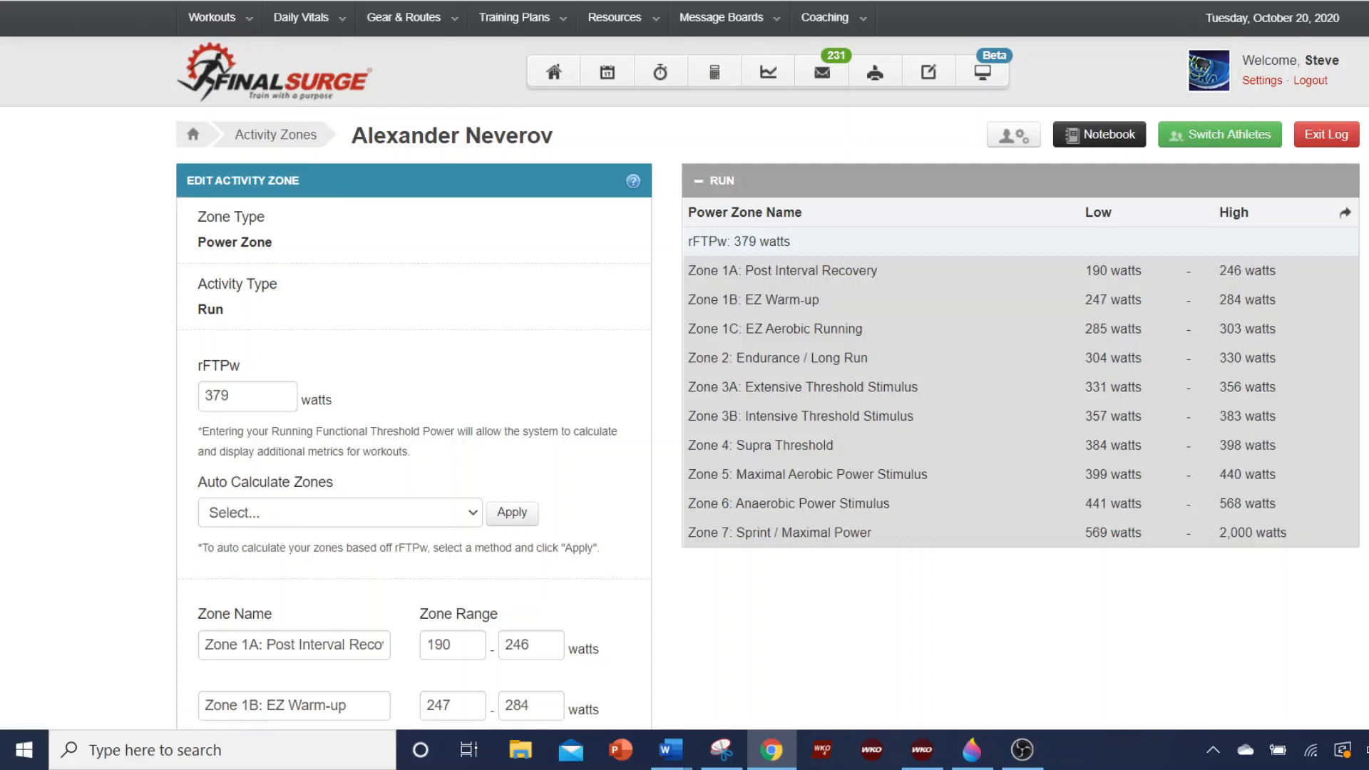
{"action": "mouse_move", "coordinate": [211, 18]}
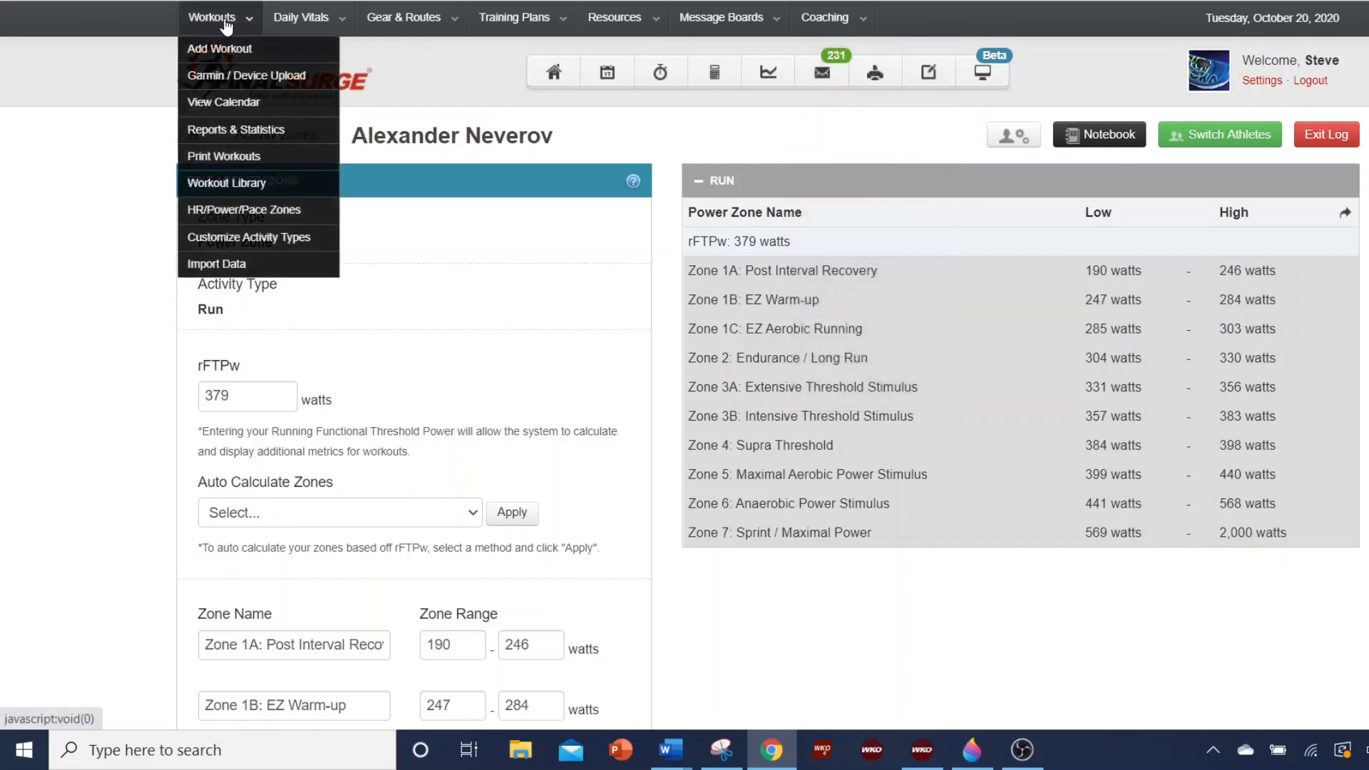
{"action": "left_click", "coordinate": [230, 210]}
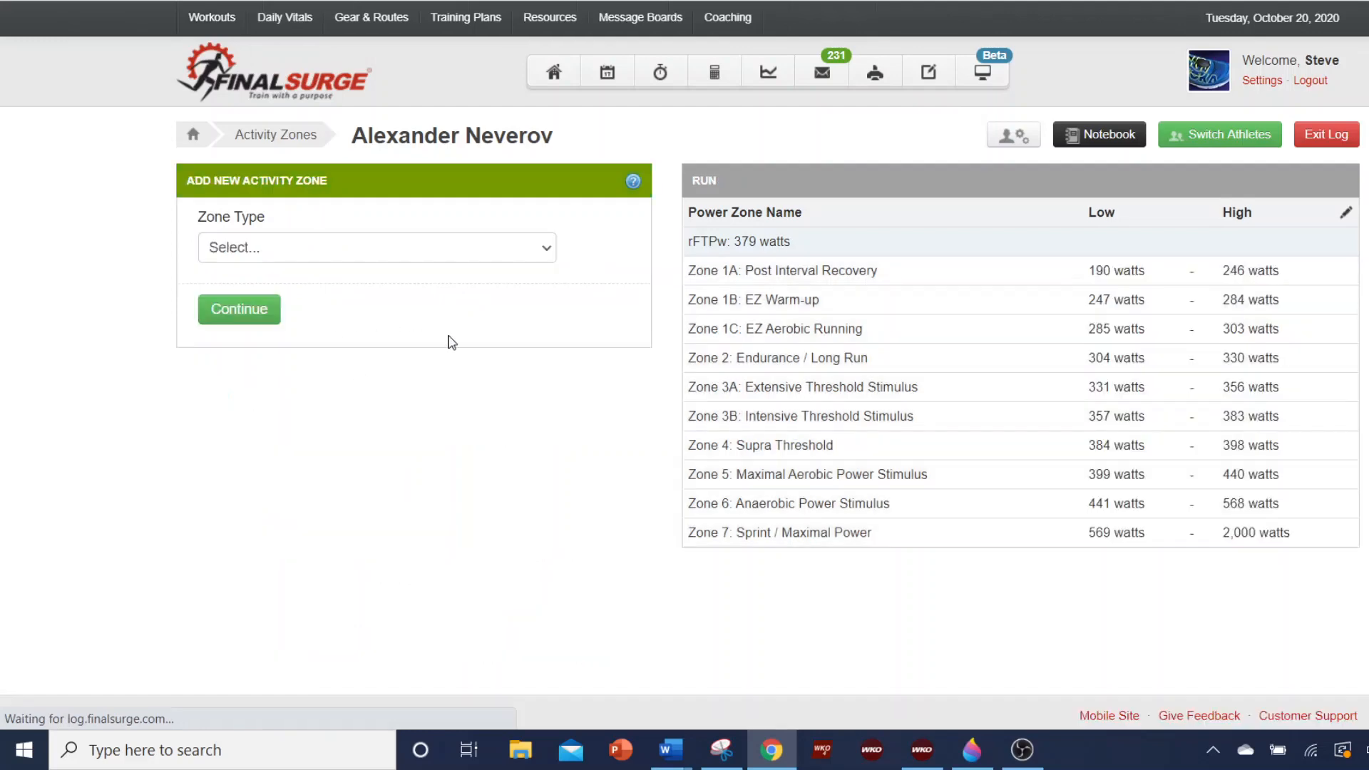